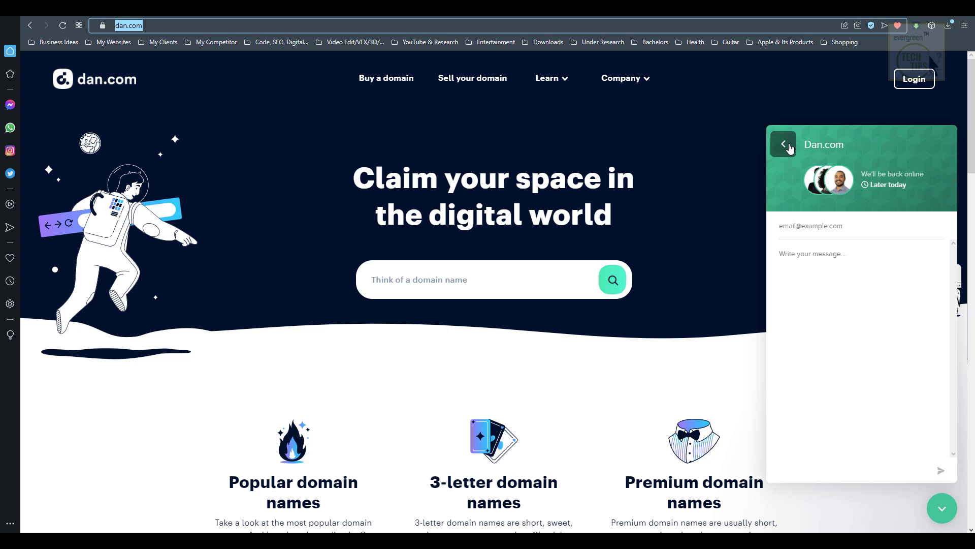
- Go to the dan.com login page from the home page's top-right Login link
left_click(912, 84)
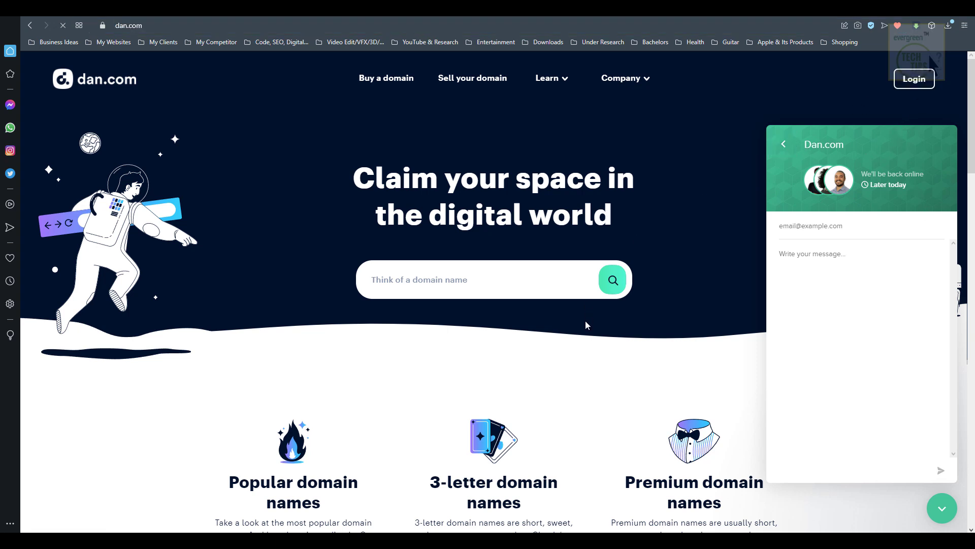
scroll(587, 318, "down", 1)
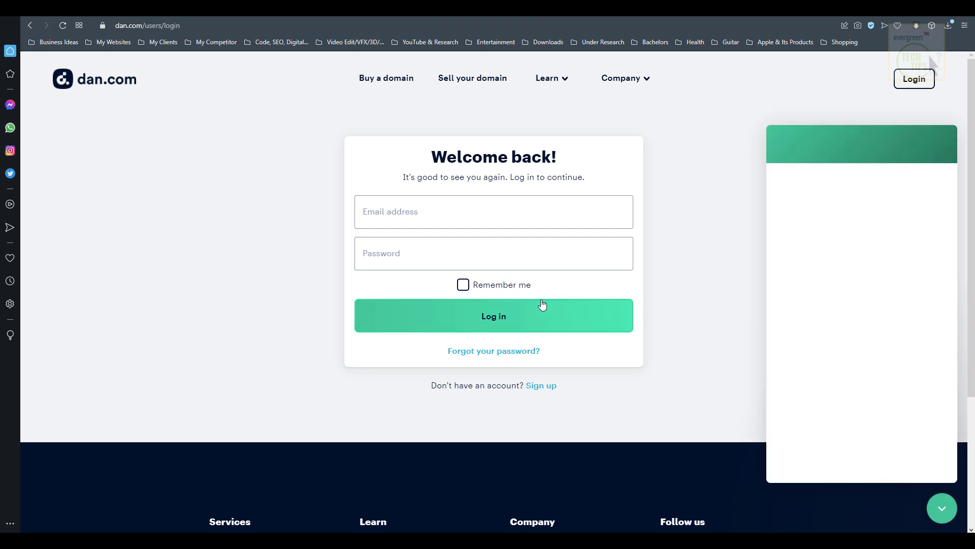
- Go to the new-account sign-up form and close the chat widget that popped up
left_click(540, 391)
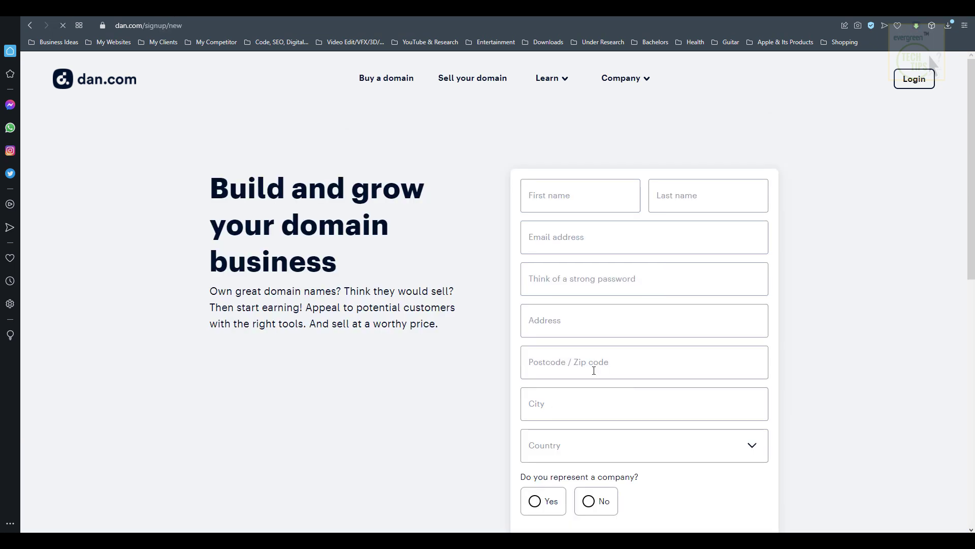
left_click(567, 206)
type("R")
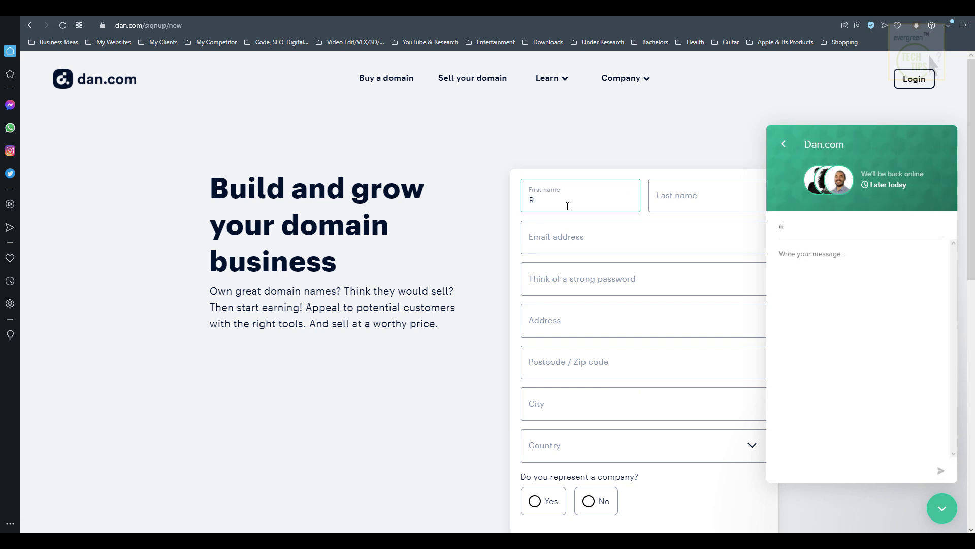
left_click(785, 145)
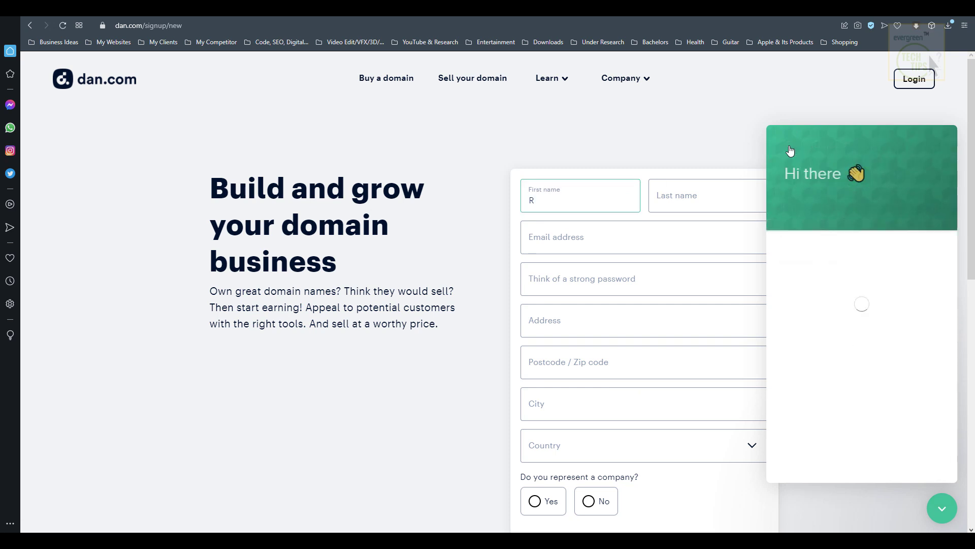
left_click(923, 514)
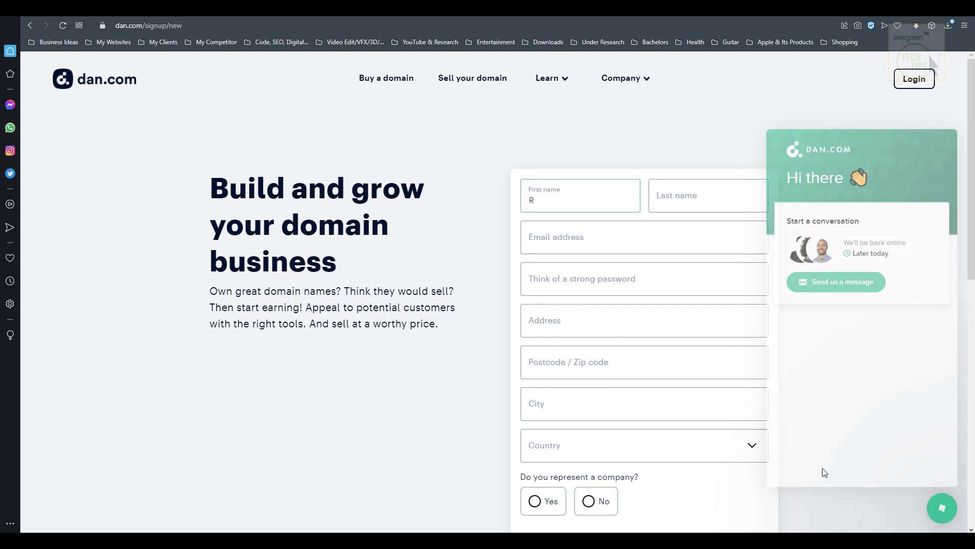
- Enter the seller's first and last name, email address and password, then accept the terms of use
left_click(551, 203)
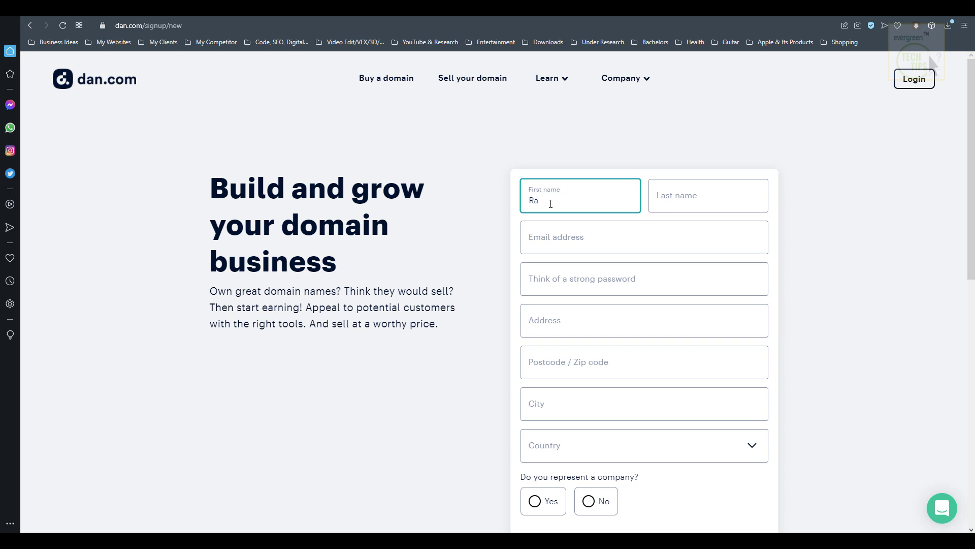
key("Tab")
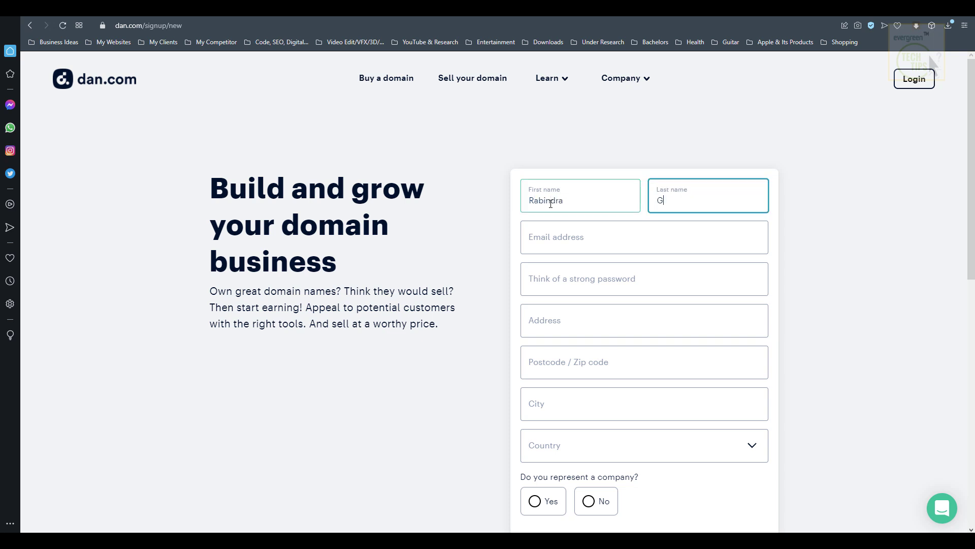
key("Tab")
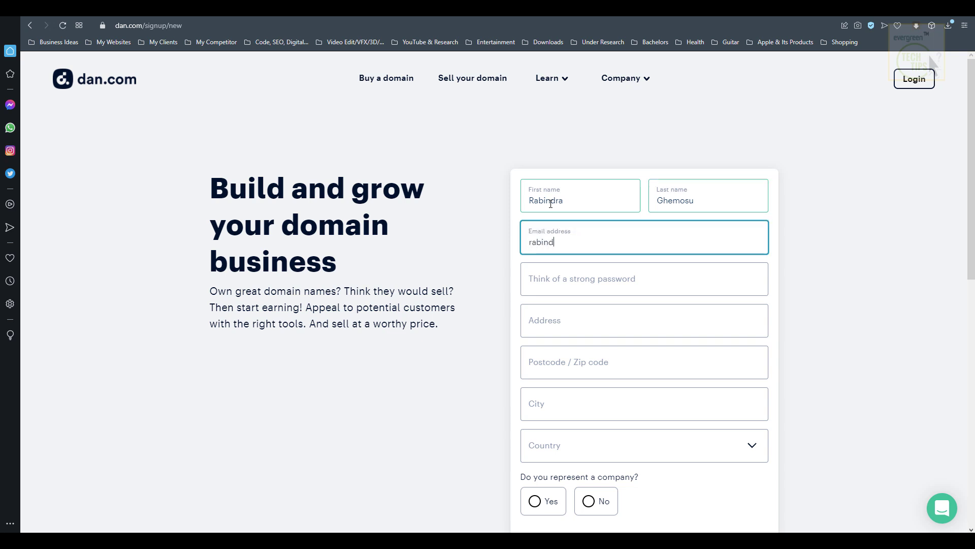
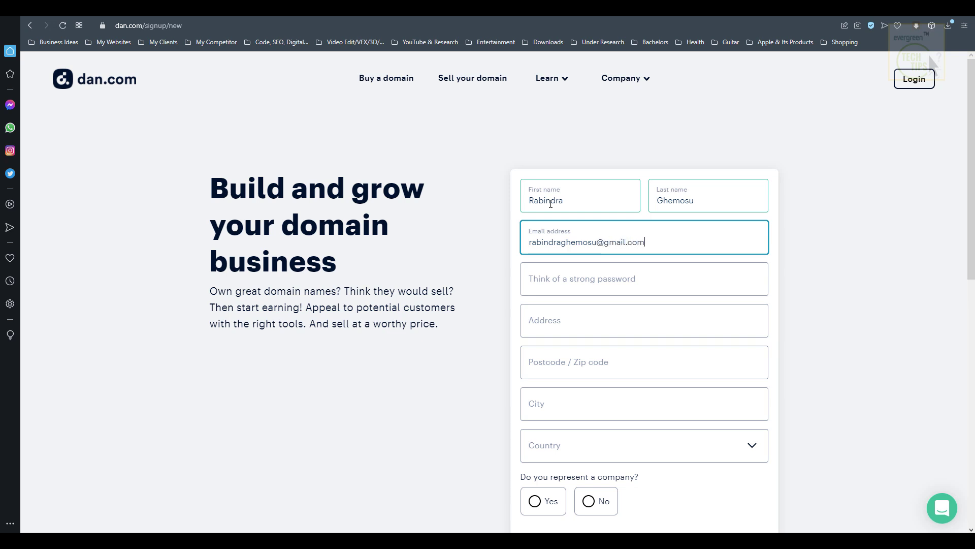
key("Tab")
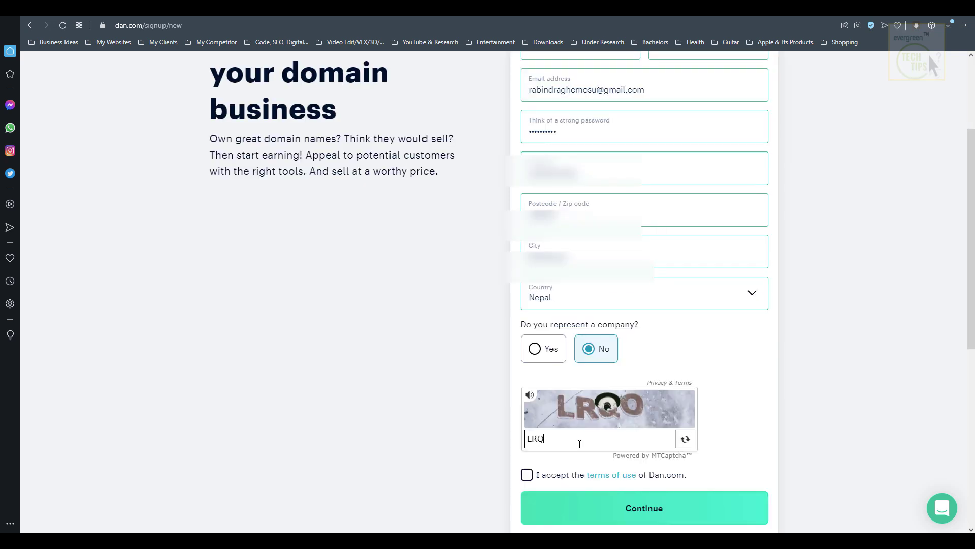
type("O")
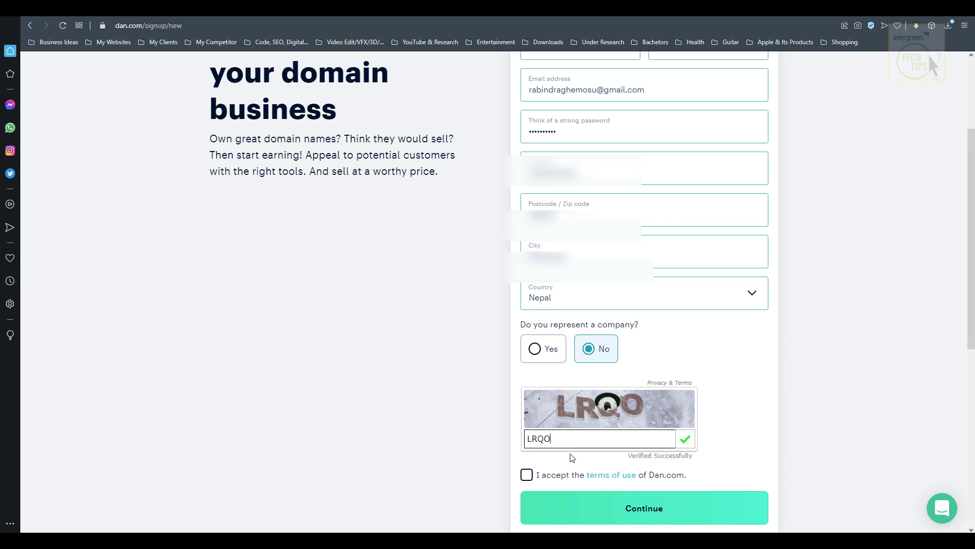
left_click(527, 474)
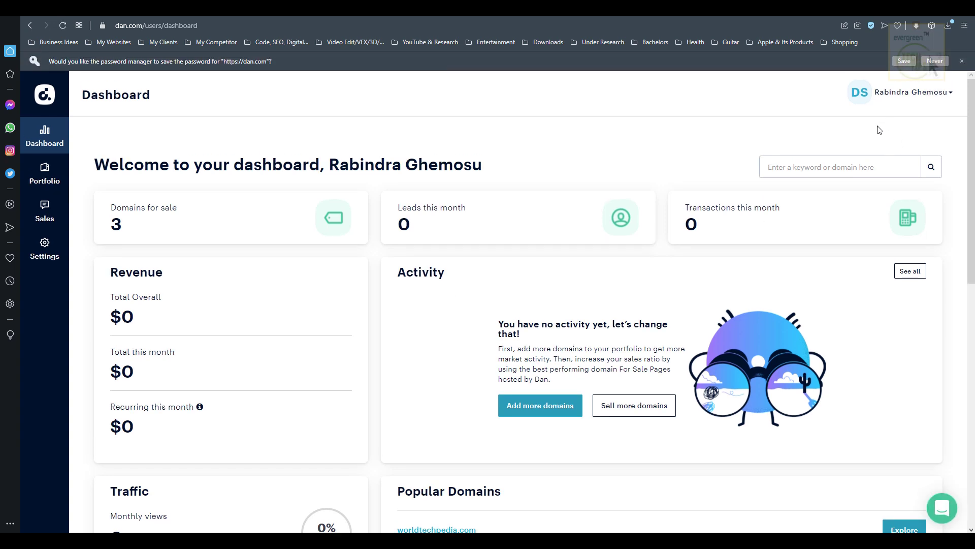
- Decline the browser's save-password offer and go to the Portfolio via Add more domains
left_click(937, 61)
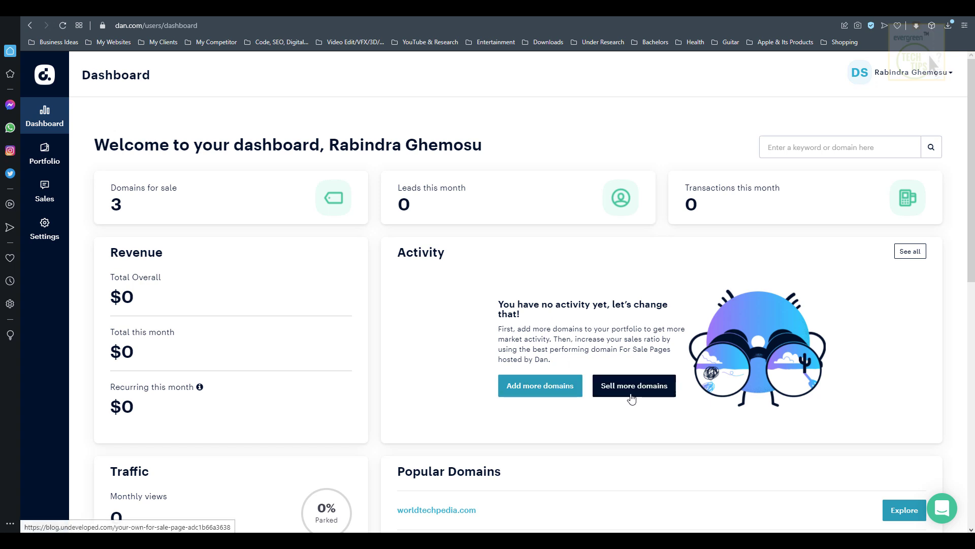
left_click(532, 386)
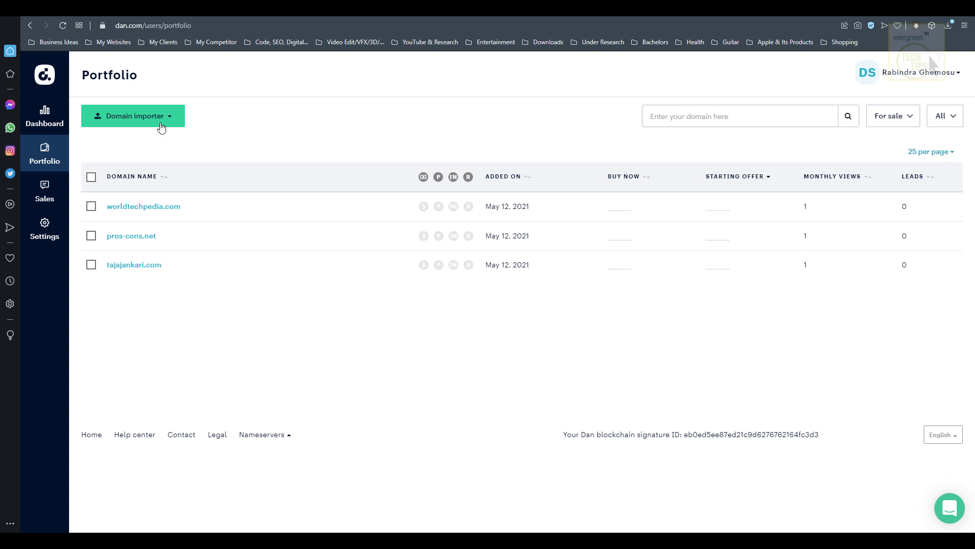
- Enter gadgetdynasty.com, onlinebanklogins.com and plentyoffishlogins.net in the Add domains box and submit them
left_click(167, 127)
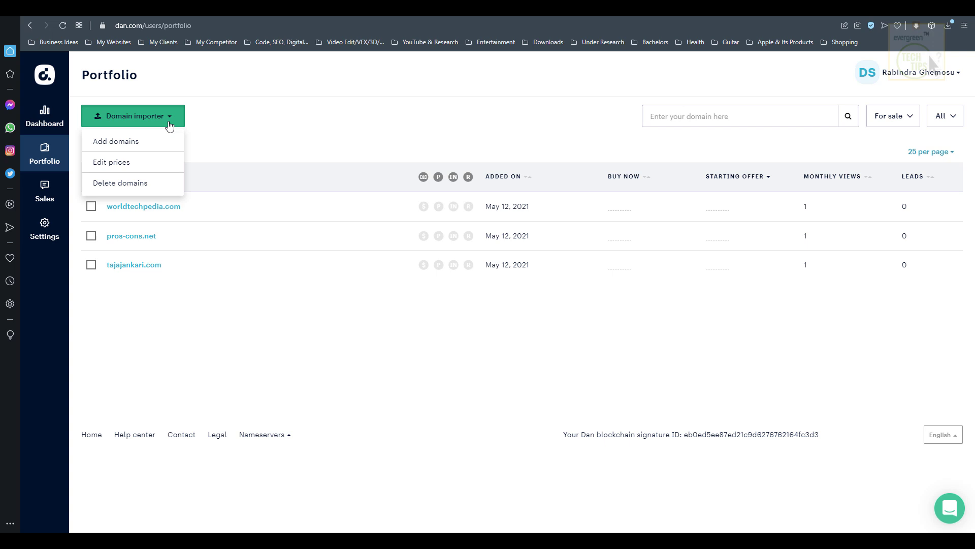
left_click(137, 144)
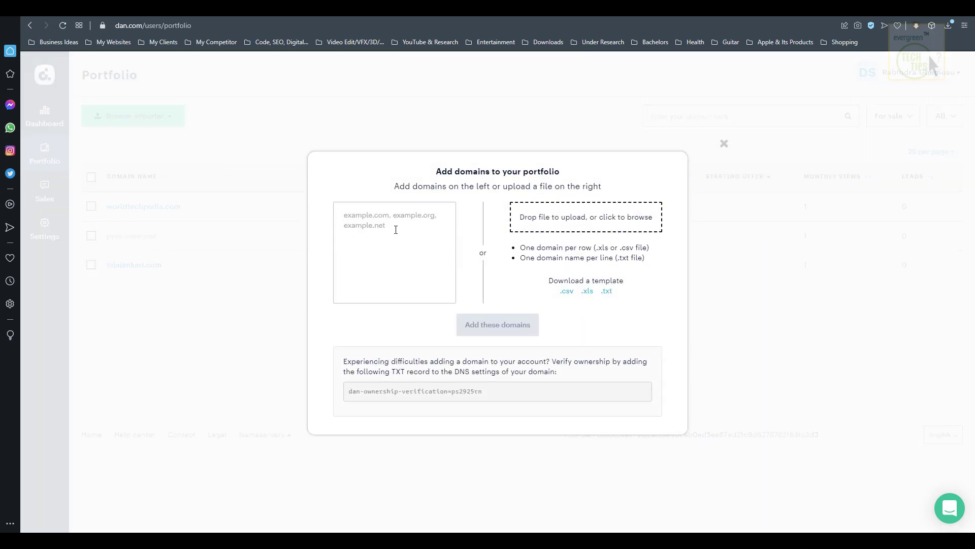
left_click(395, 226)
type("gadgetdyn")
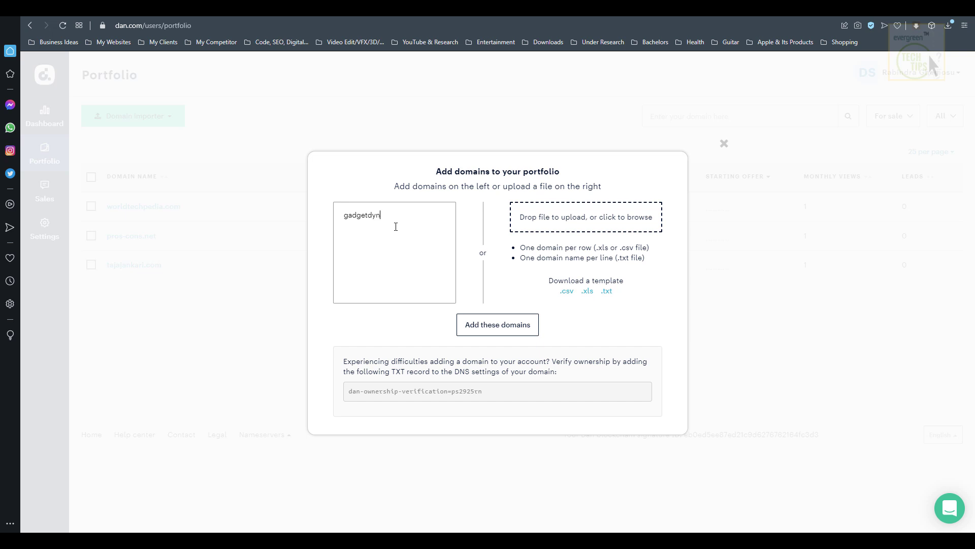
type("asty.com")
type("onlinebanklogin")
type("s.com plentyo")
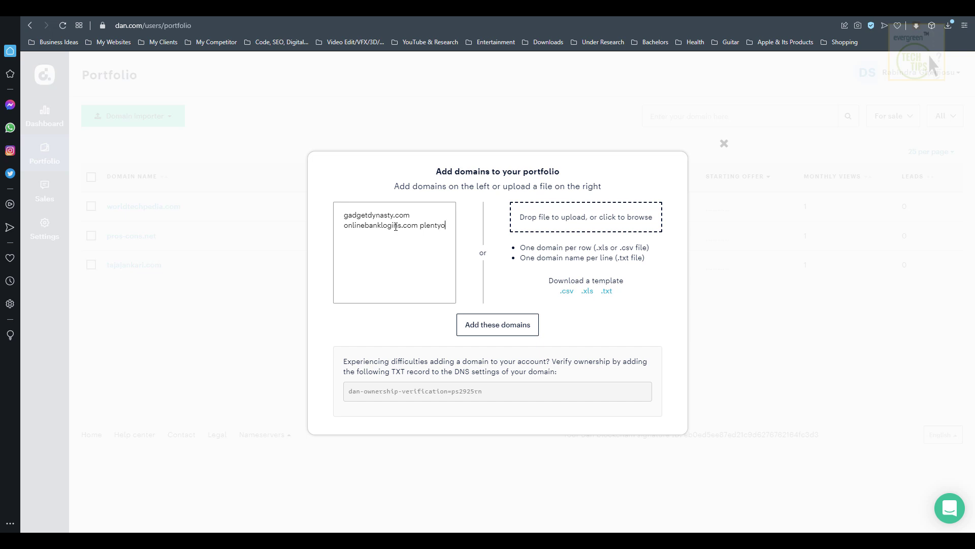
type("ffishlogins.net")
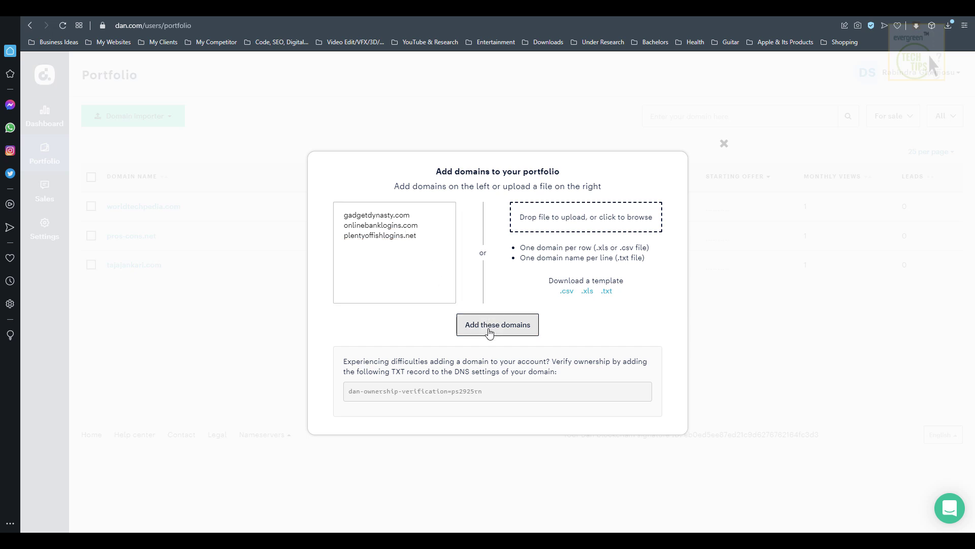
left_click(486, 332)
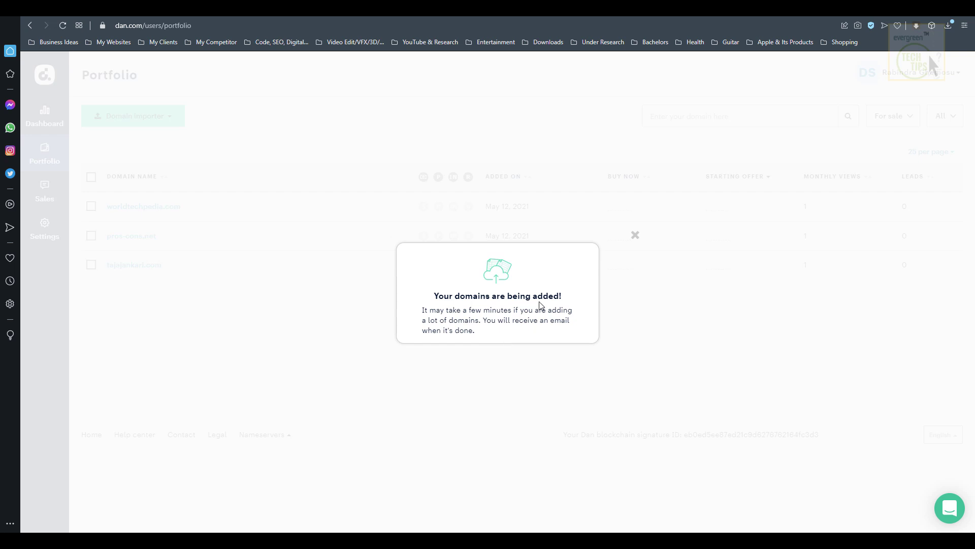
- Close the 'Your domains are being added!' popup
left_click(635, 235)
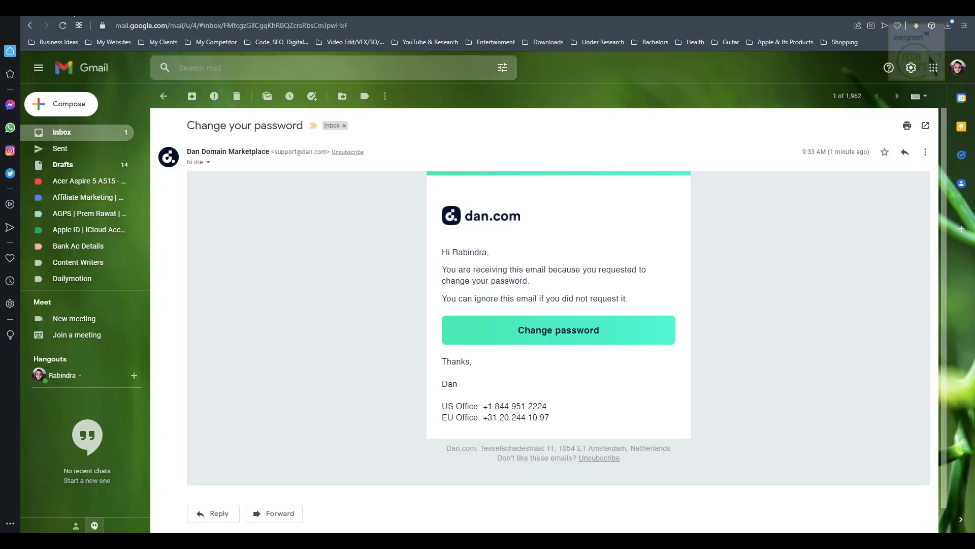
- Open Dan's 'Bulk import completed' email in the Gmail inbox and view its import report
left_click(85, 136)
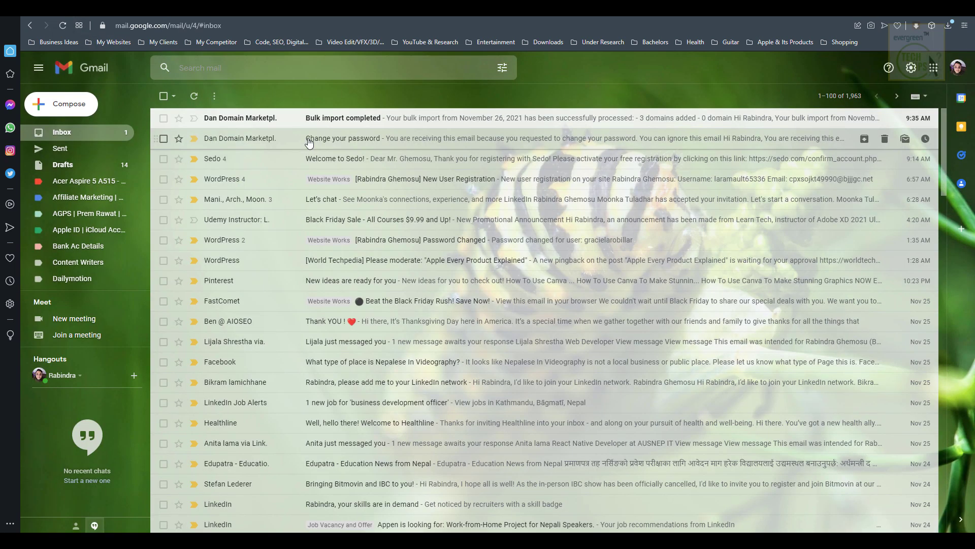
left_click(343, 120)
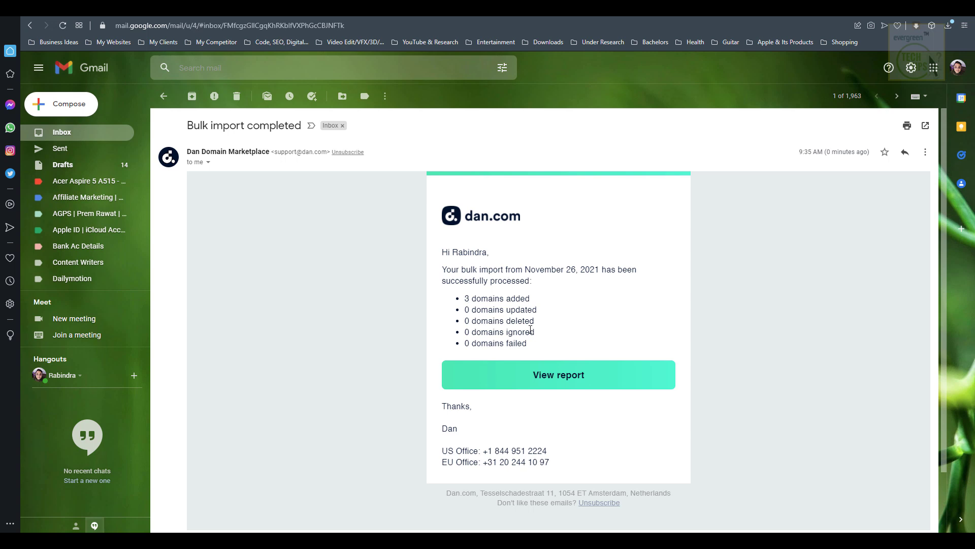
left_click(546, 375)
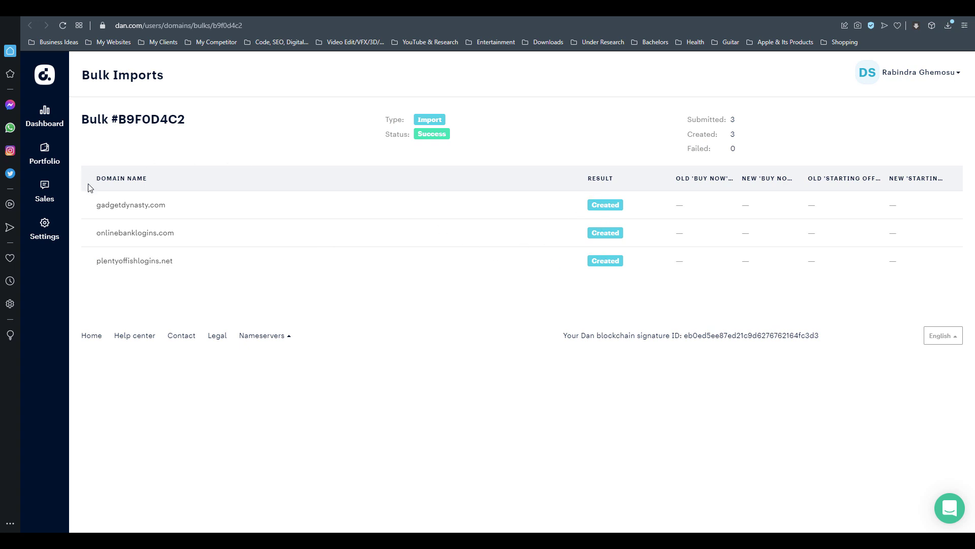
- Return to the Portfolio and check the domain extension and sale status filter options
left_click(45, 153)
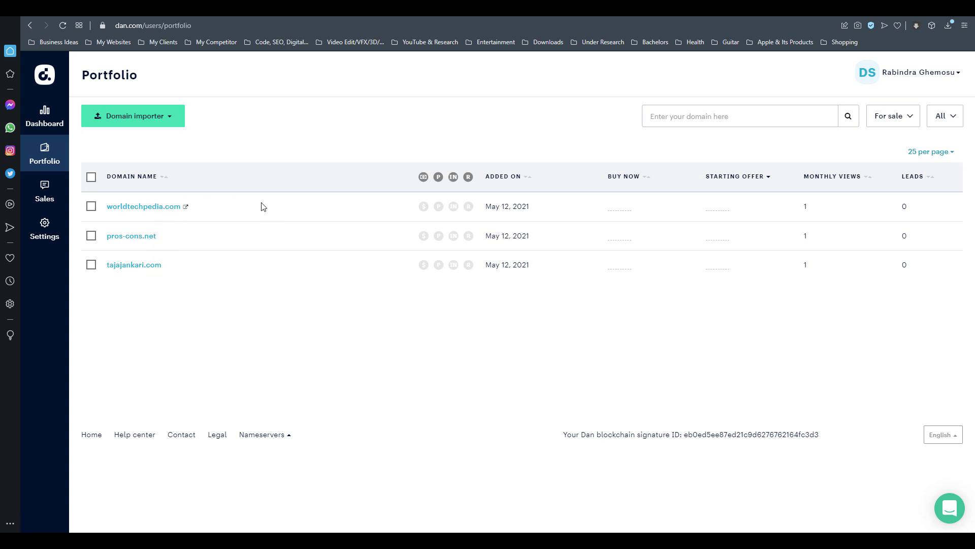
left_click(953, 119)
left_click(955, 117)
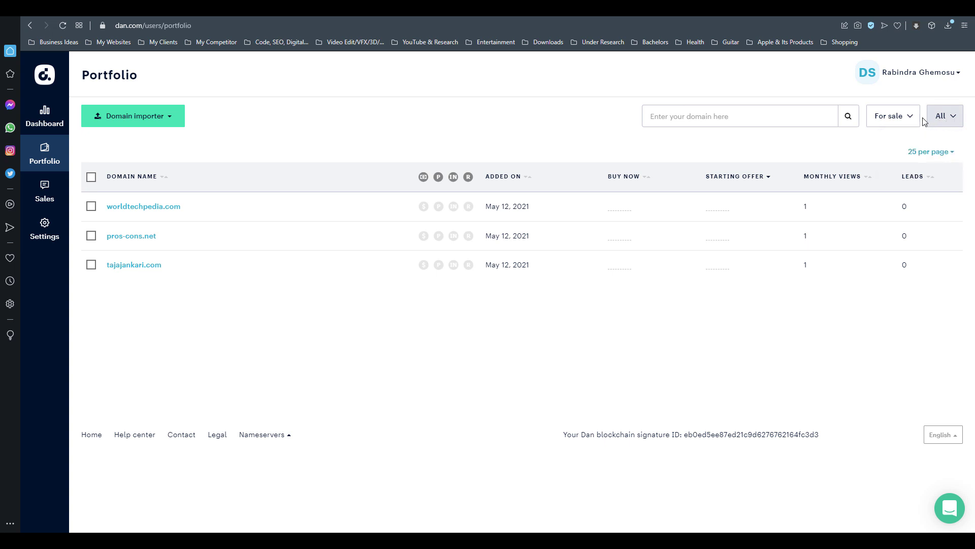
left_click(906, 117)
left_click(907, 118)
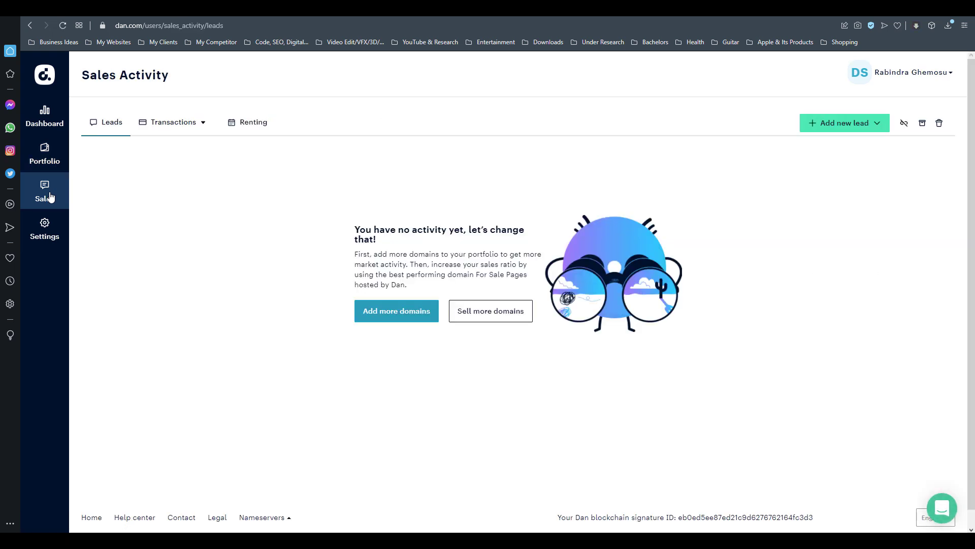
- Go back to the Portfolio page and open the account menu
left_click(45, 159)
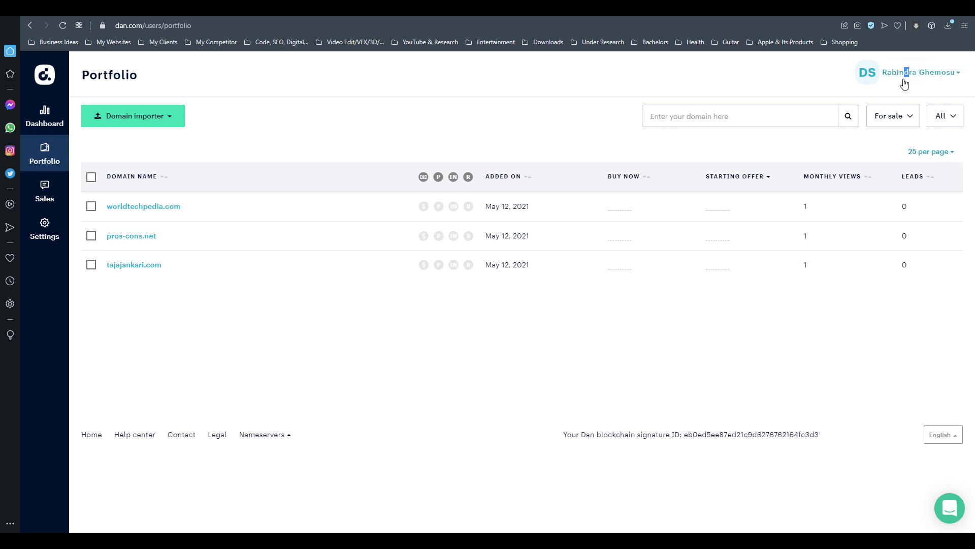
left_click_drag(904, 74, 909, 74)
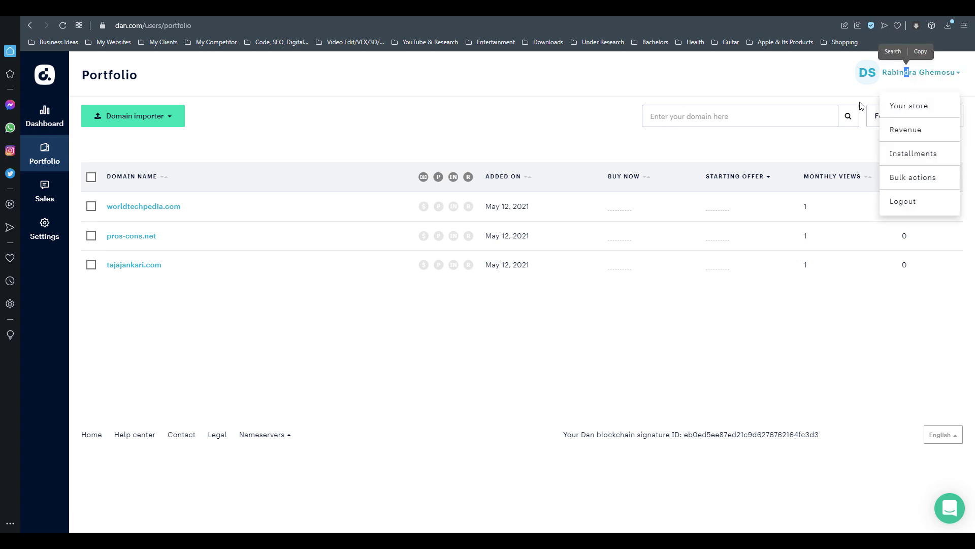
left_click(912, 76)
left_click(912, 76)
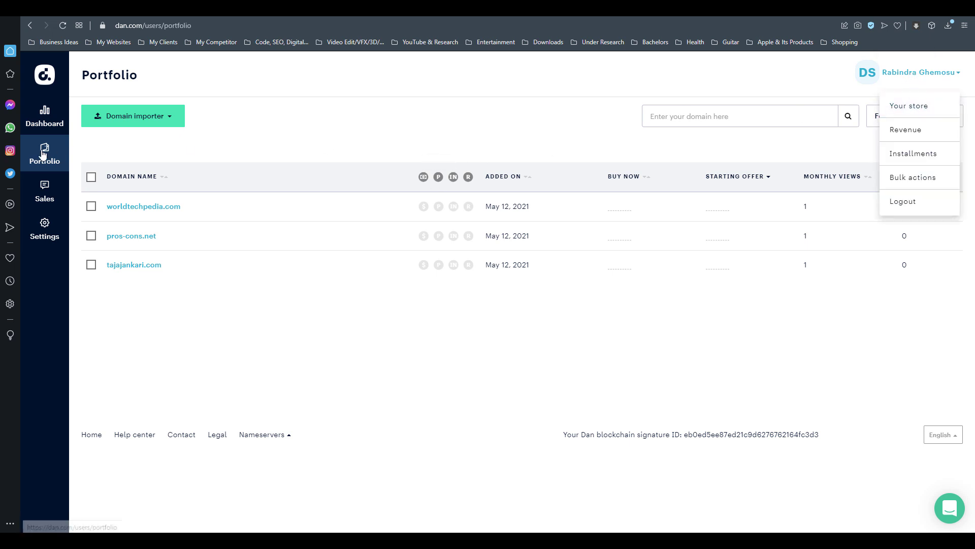
- Save the Account settings, then open About you and select the Your nickname field
left_click(43, 238)
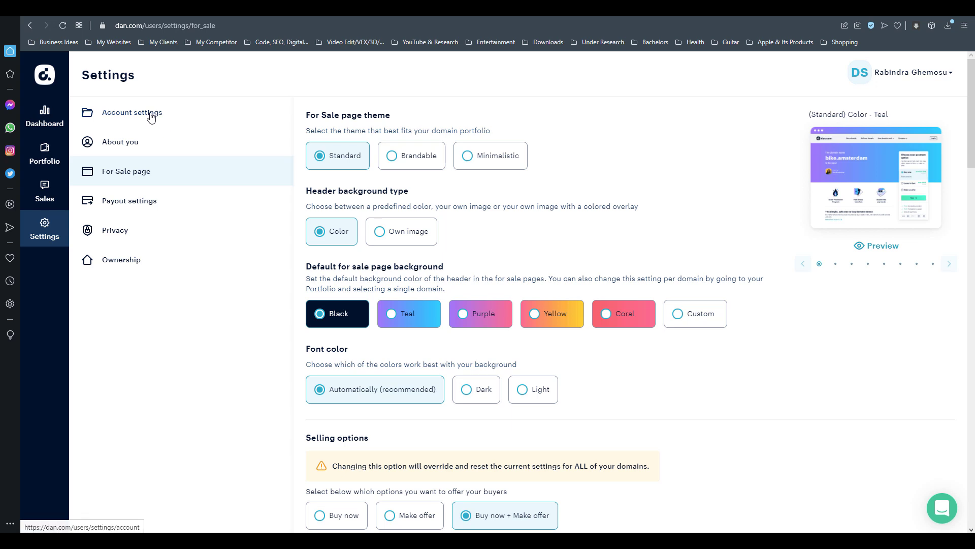
left_click(151, 116)
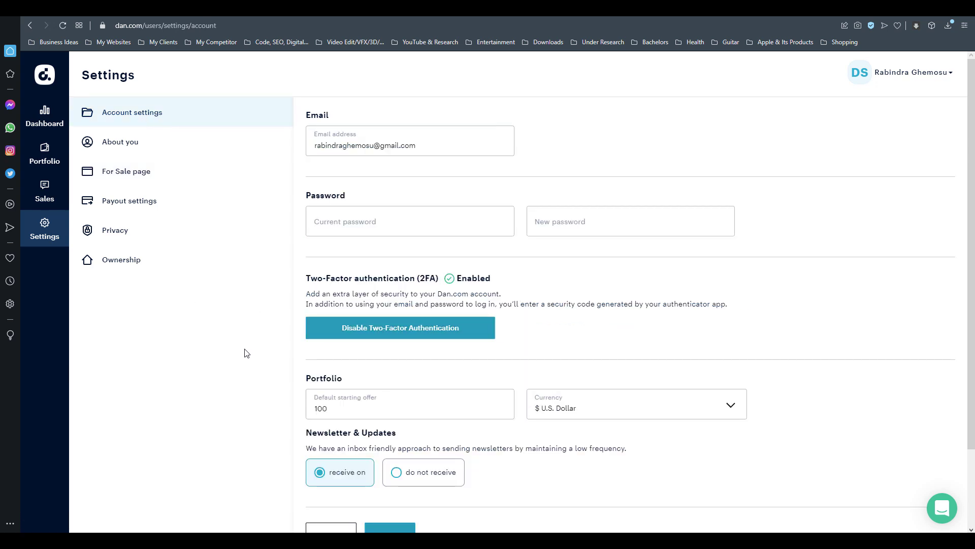
scroll(246, 352, "down", 2)
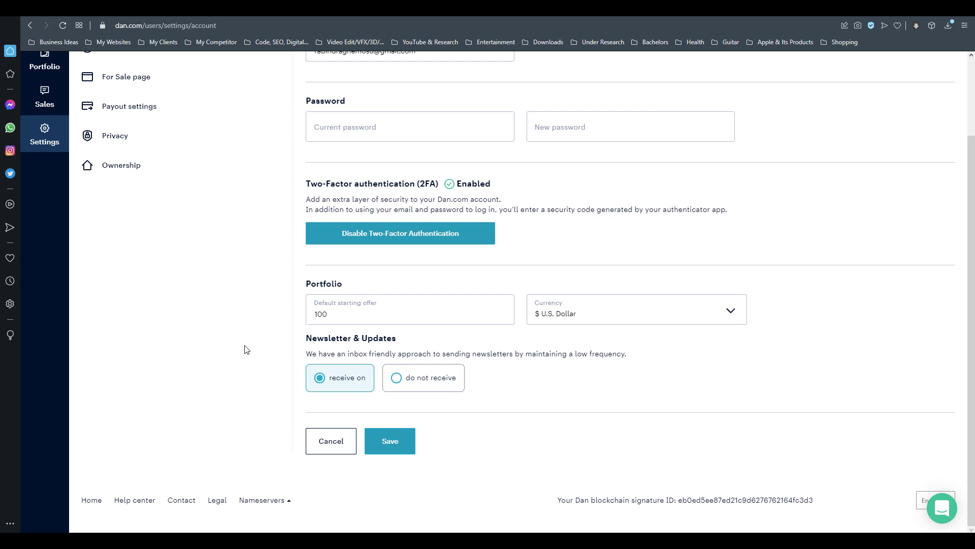
left_click(397, 442)
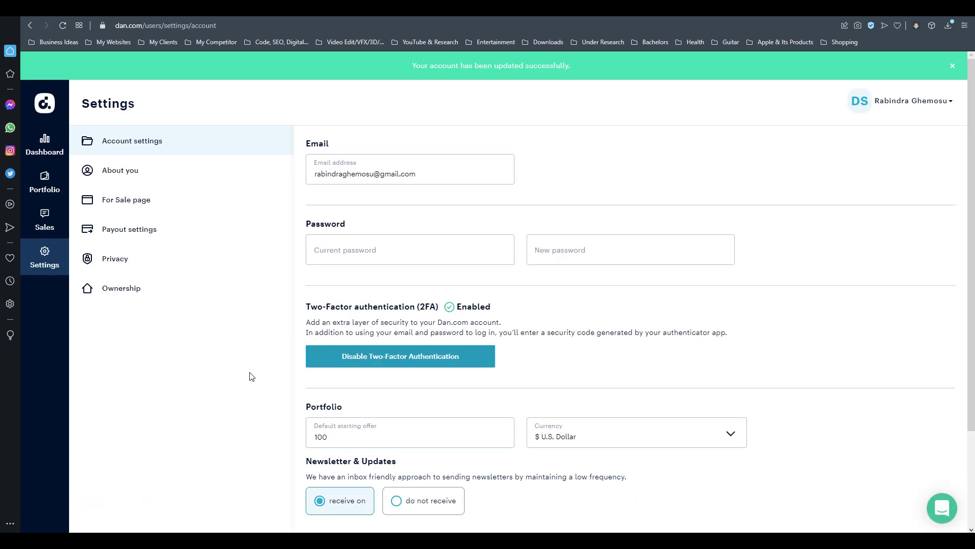
left_click(126, 173)
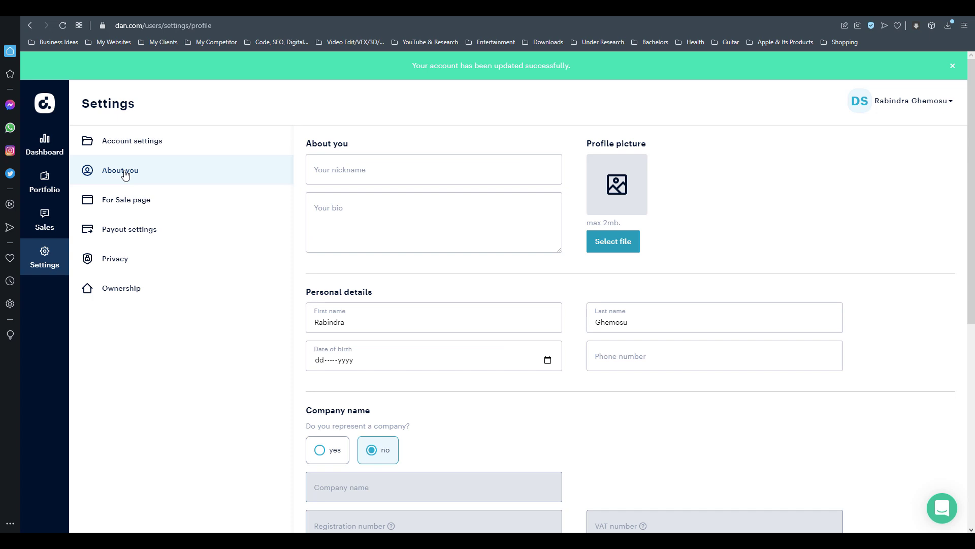
left_click(400, 170)
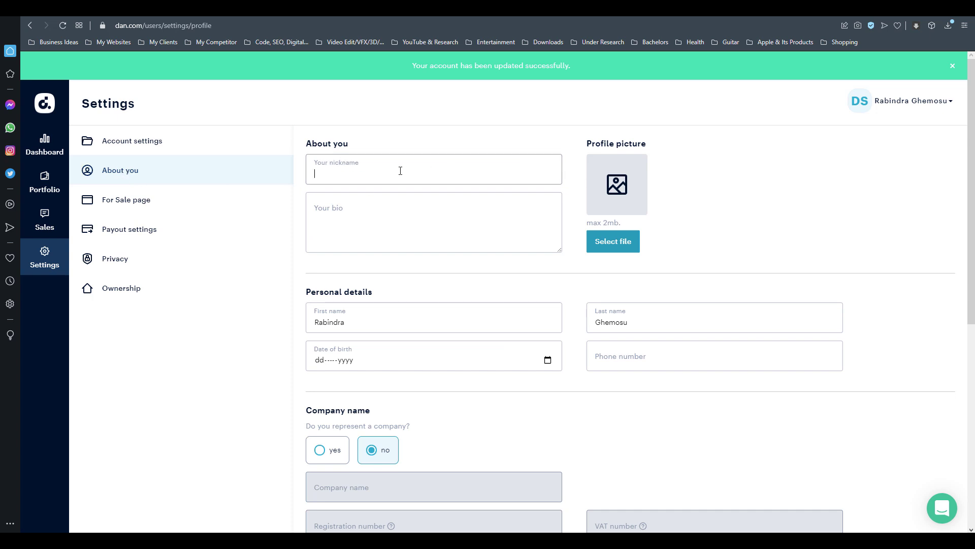